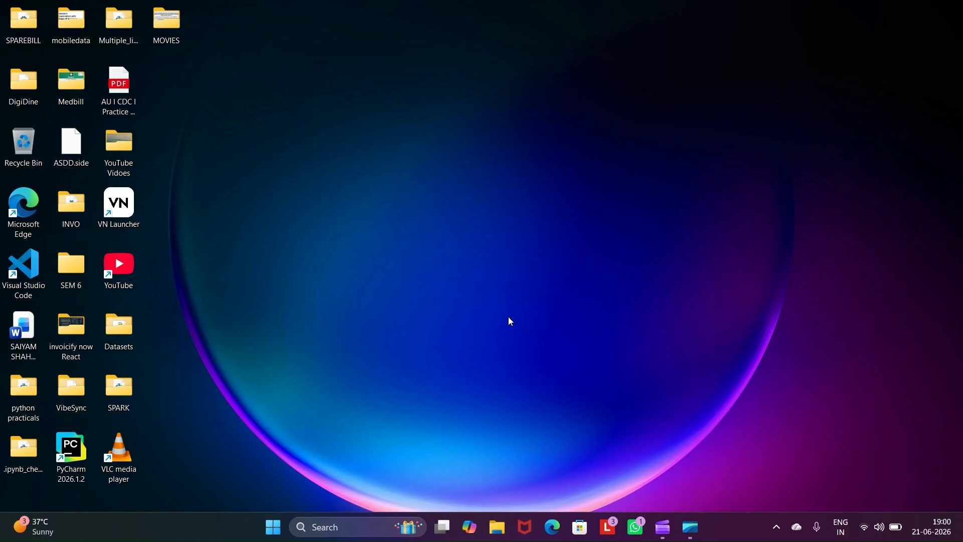
Step: Open Microsoft Edge and search the web for pssql
key("super")
type("ed")
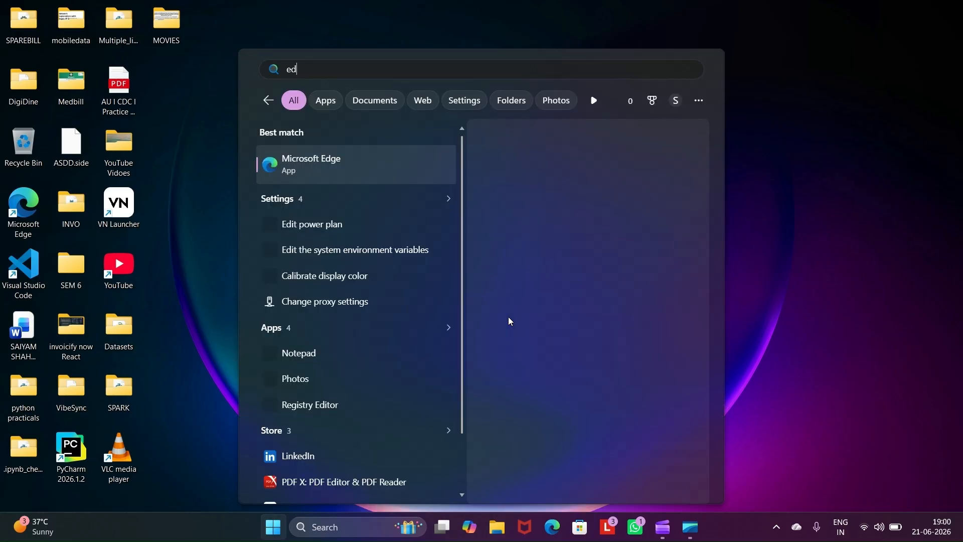
key("Return")
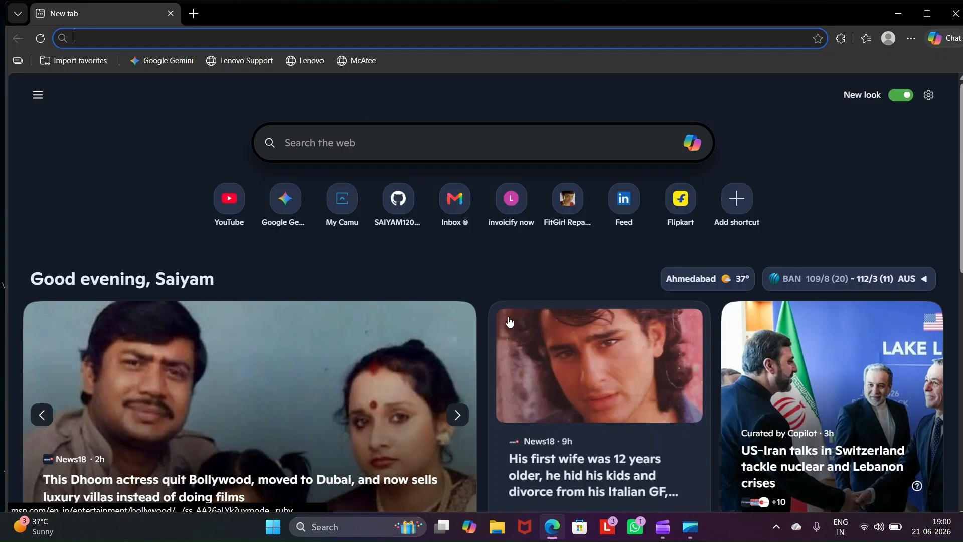
type("ps")
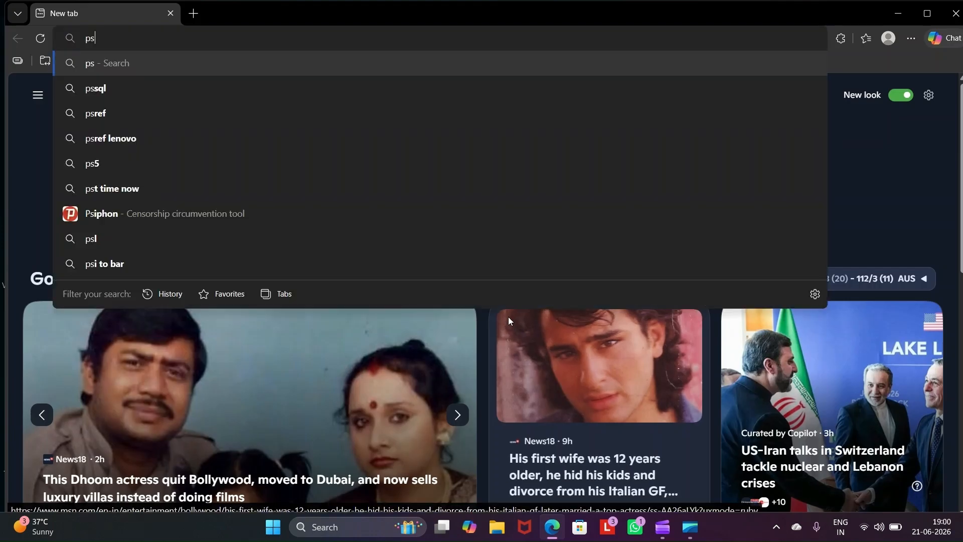
key("Down")
key("Return")
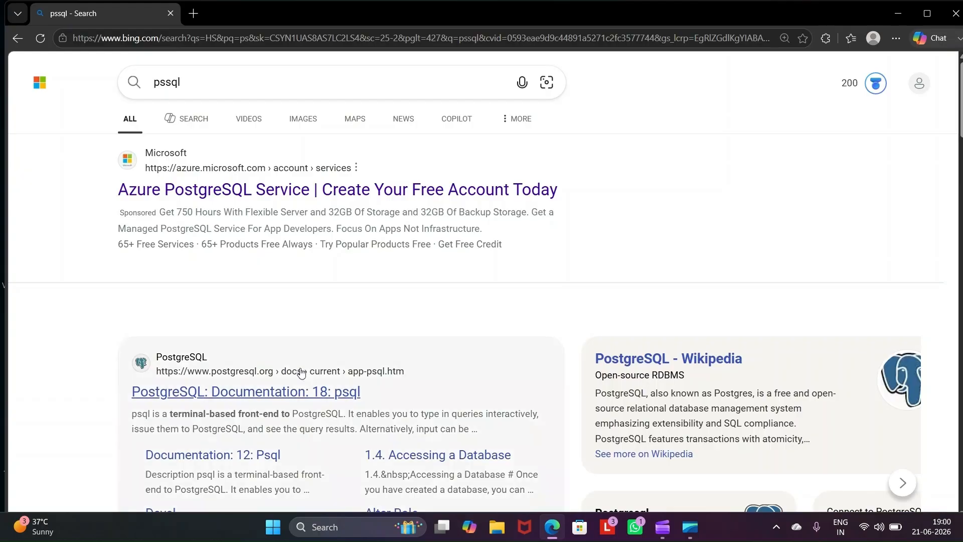
Step: Find the official PostgreSQL Downloads page in the search results and open it
scroll(301, 371, "down", 5)
scroll(251, 200, "down", 1)
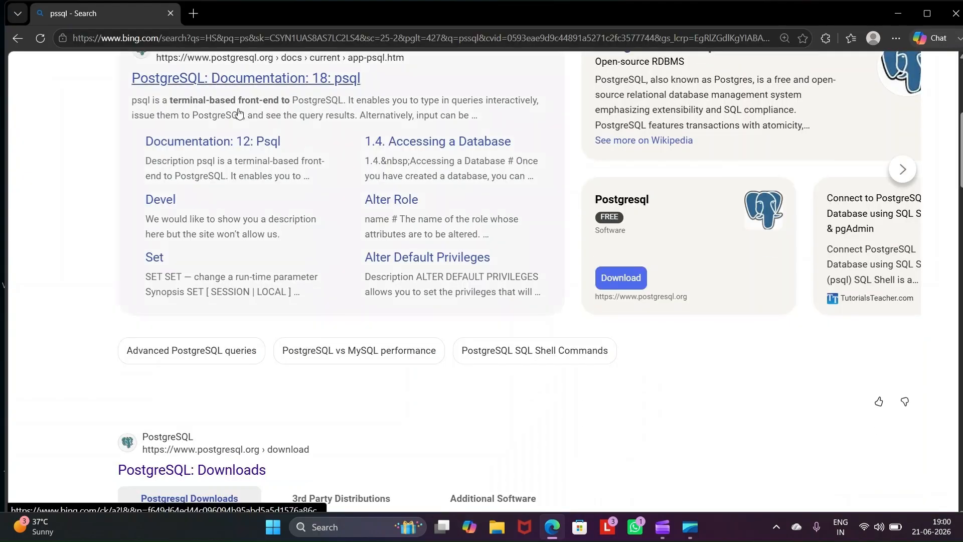
scroll(208, 144, "up", 2)
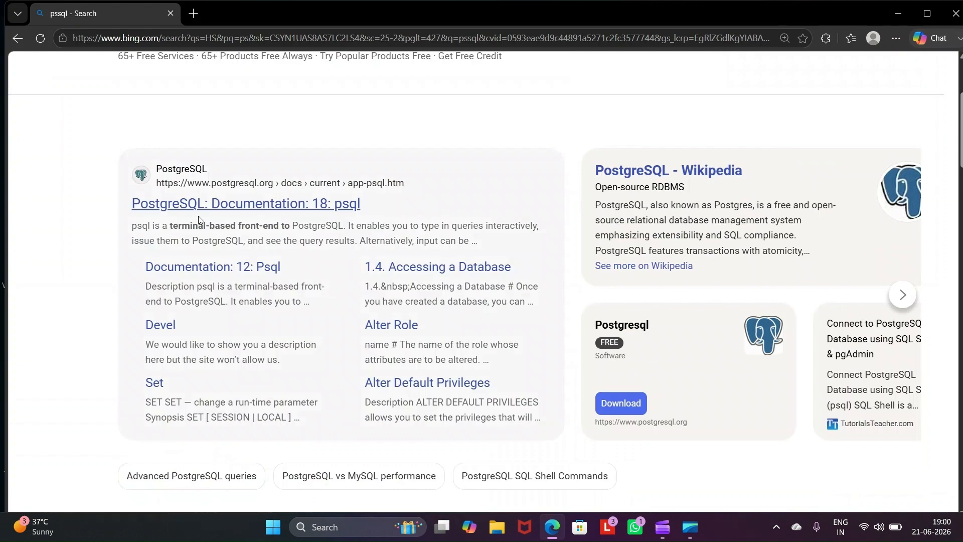
scroll(198, 216, "down", 1)
scroll(204, 349, "down", 3)
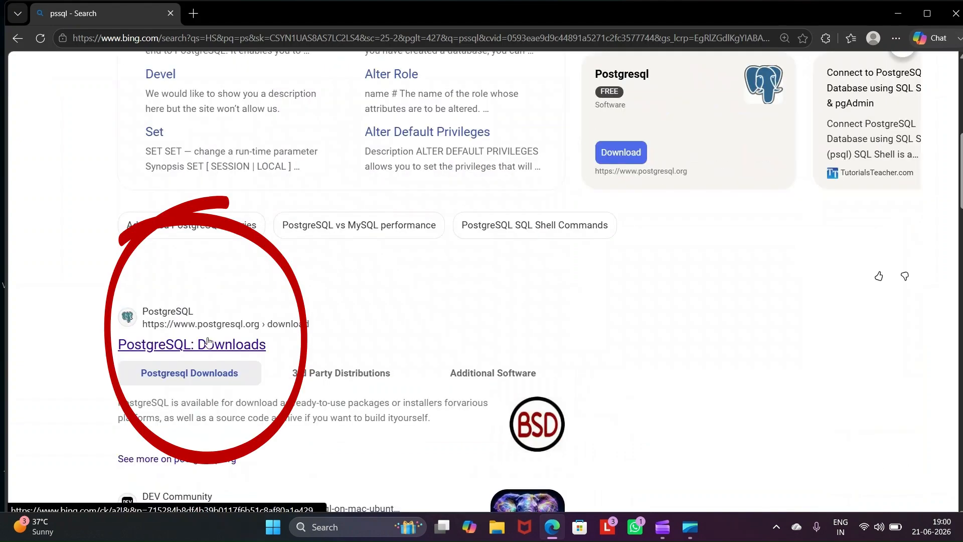
left_click(209, 344)
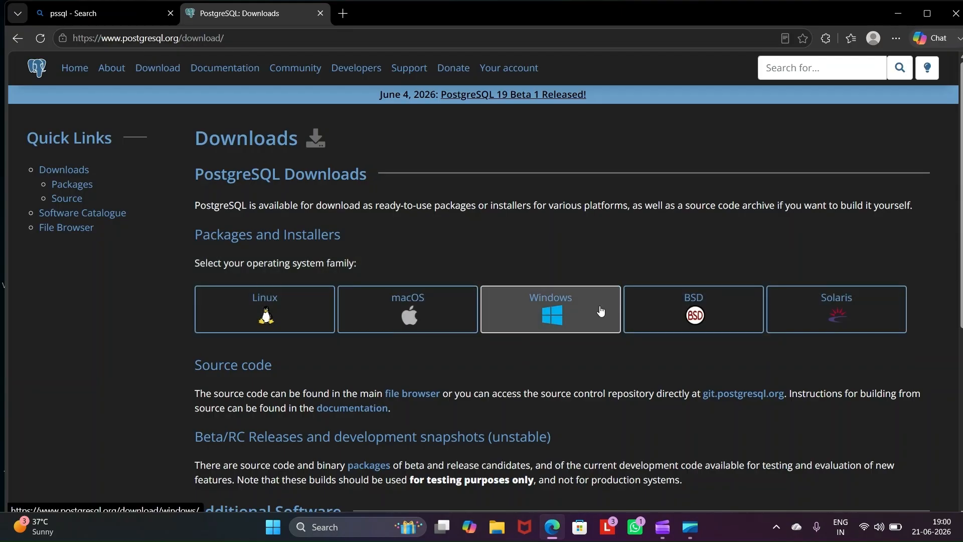
Step: Choose Windows as the operating system, check the supported platform versions, and open the EDB installer download page
left_click(552, 311)
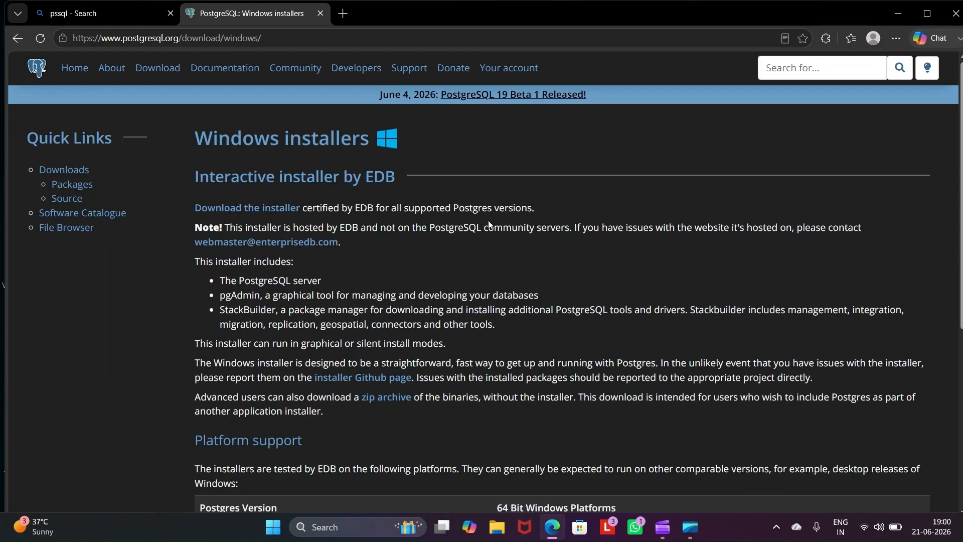
scroll(489, 224, "down", 6)
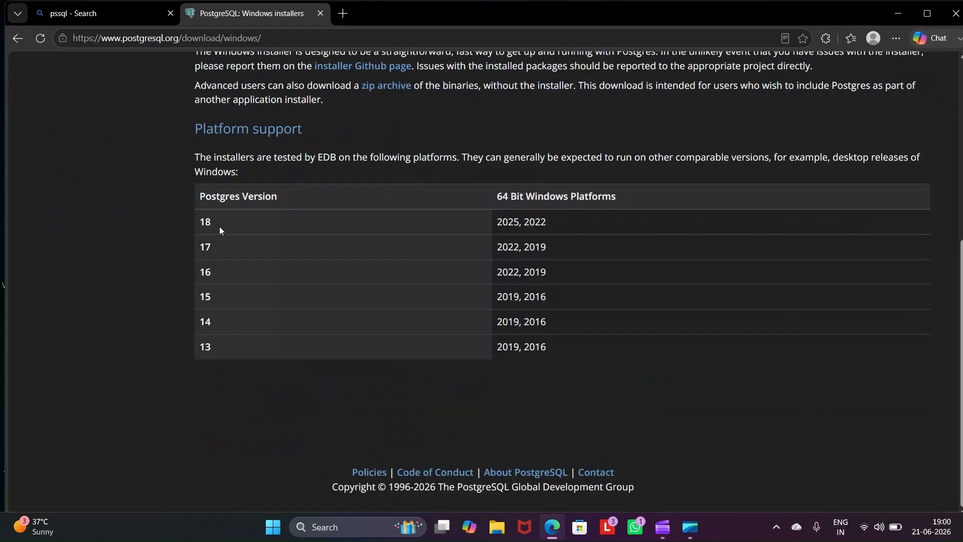
scroll(466, 227, "up", 1)
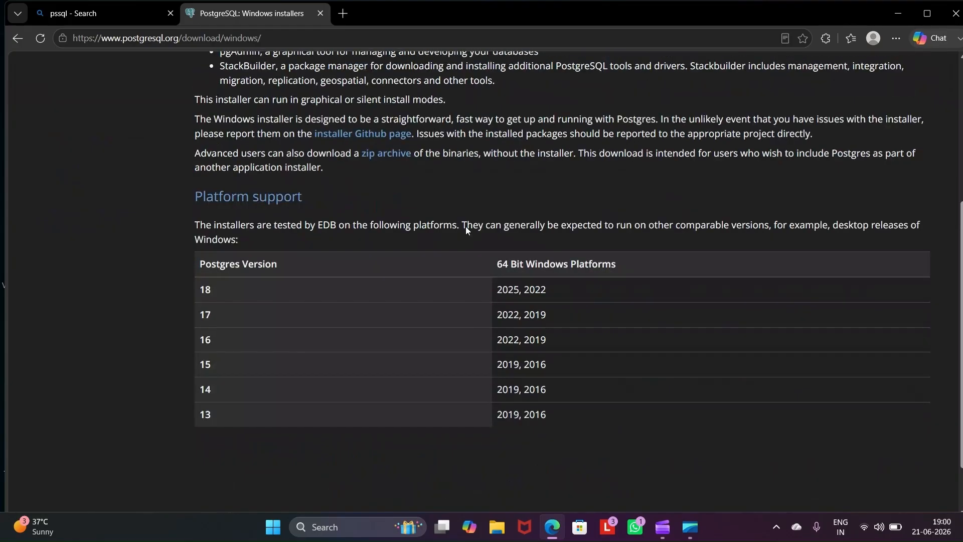
scroll(466, 227, "up", 5)
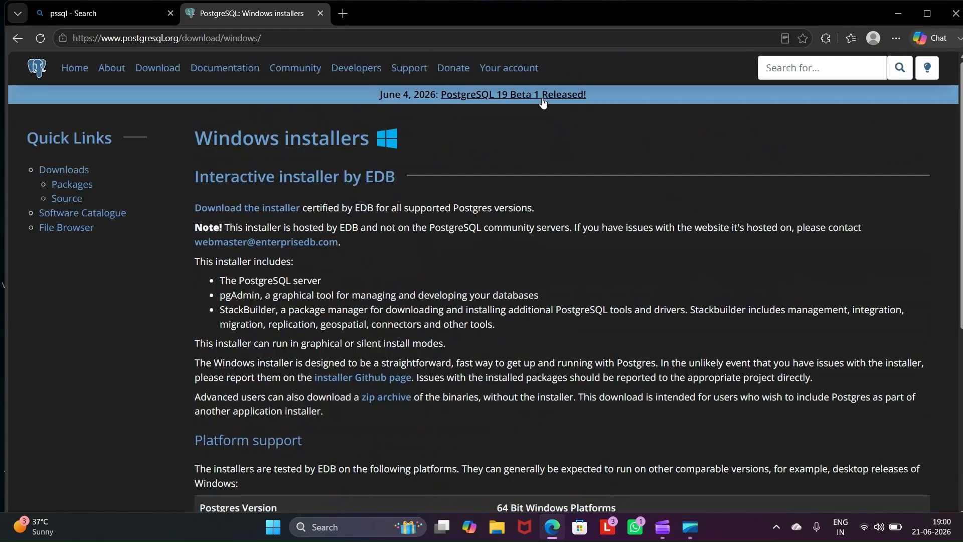
left_click(258, 208)
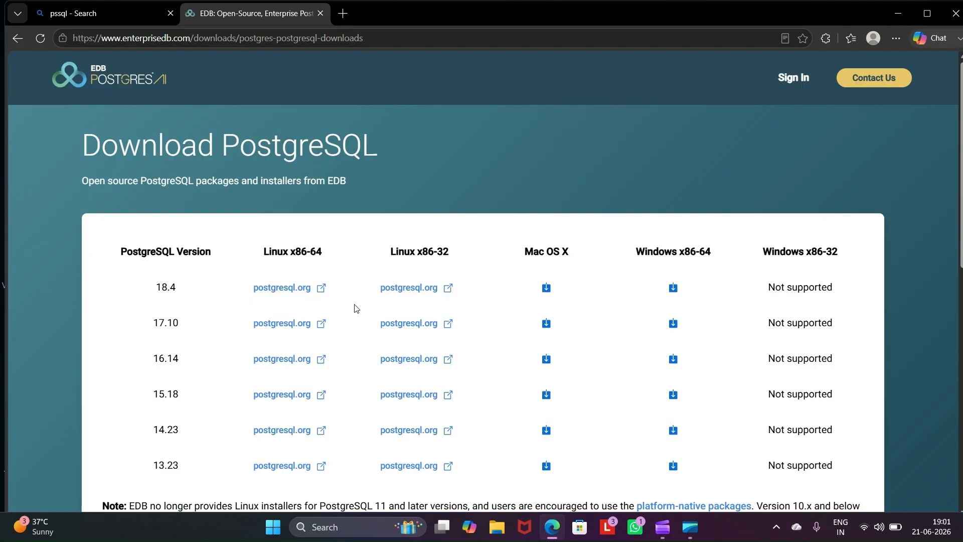
Step: Start downloading the PostgreSQL 18.4 installer for Windows x86-64 and cancel the download
left_click(674, 288)
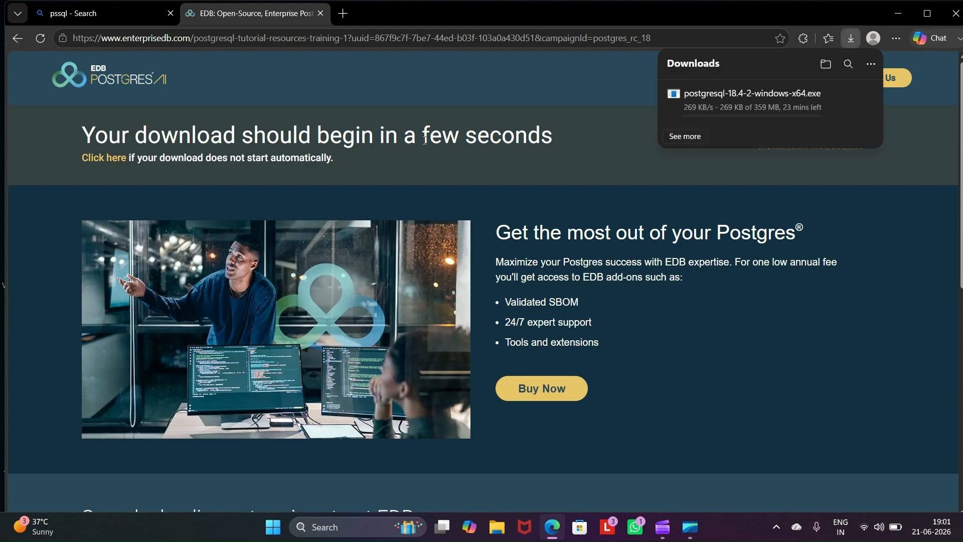
mouse_move(836, 115)
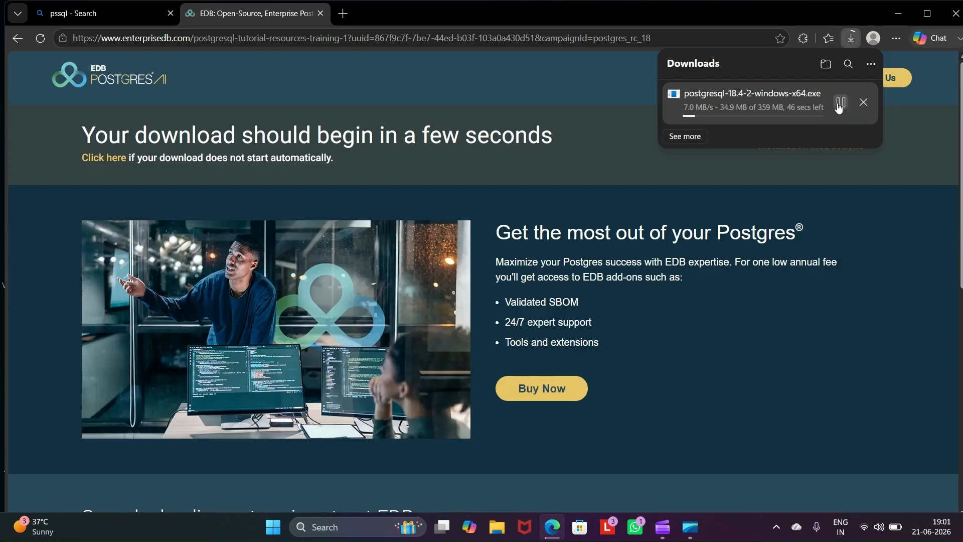
left_click(840, 103)
left_click(863, 102)
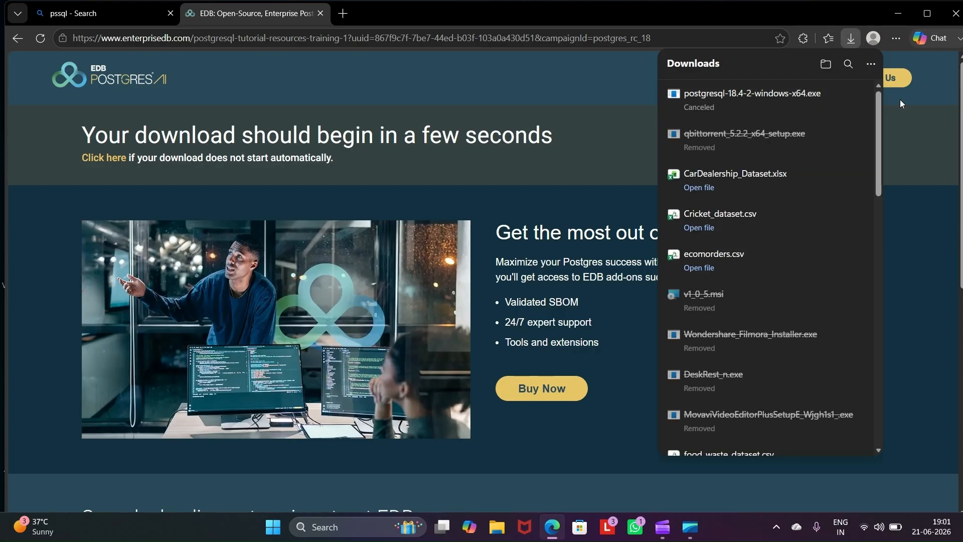
Step: Dismiss the download list and close both the EDB and search results pages
left_click(900, 99)
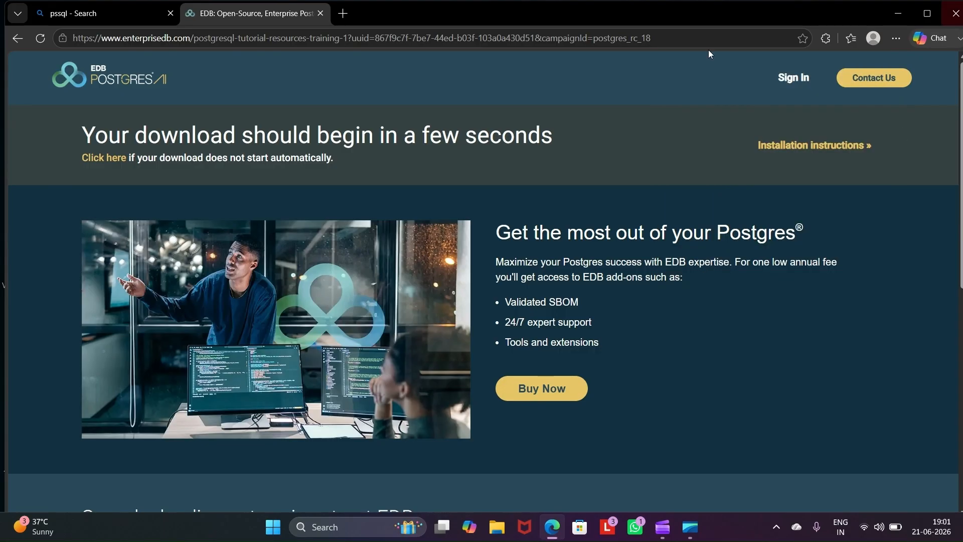
left_click(322, 14)
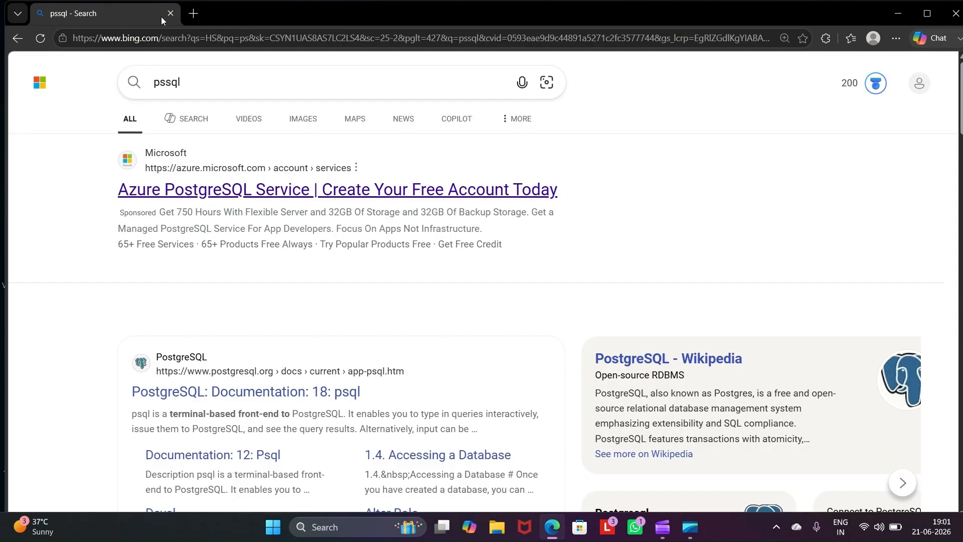
left_click(161, 15)
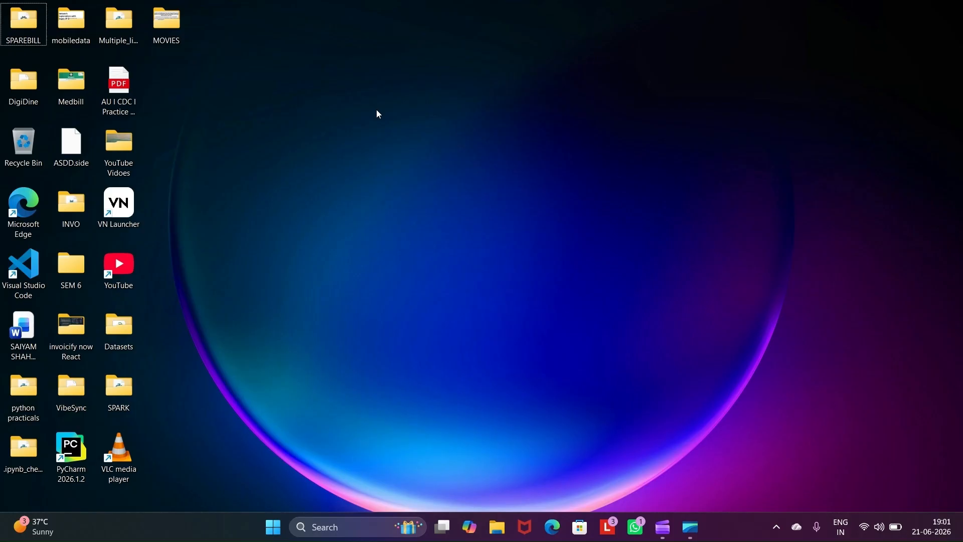
Step: Move the postgresql-18.3-1-windows-x64 installer from the Downloads folder to the desktop using File Explorer
key("super+e")
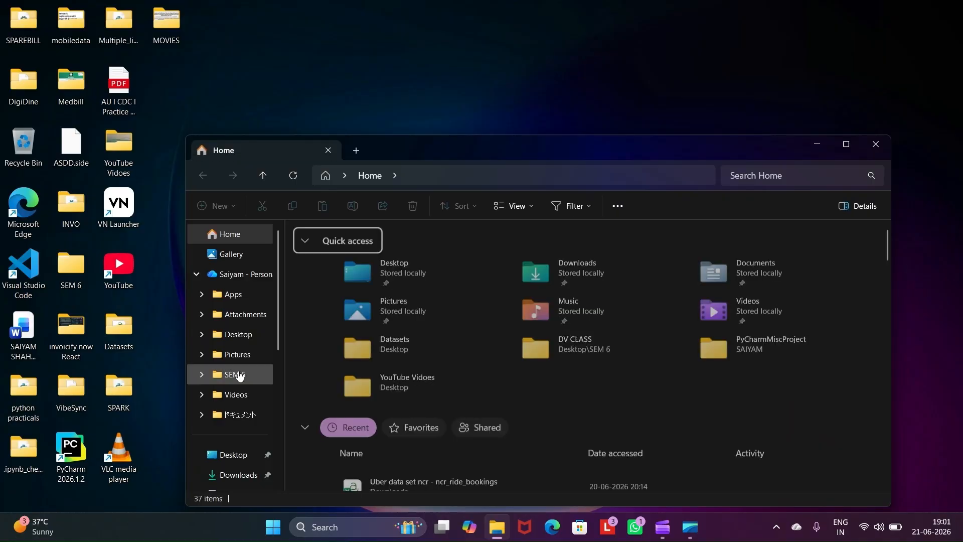
scroll(240, 376, "down", 5)
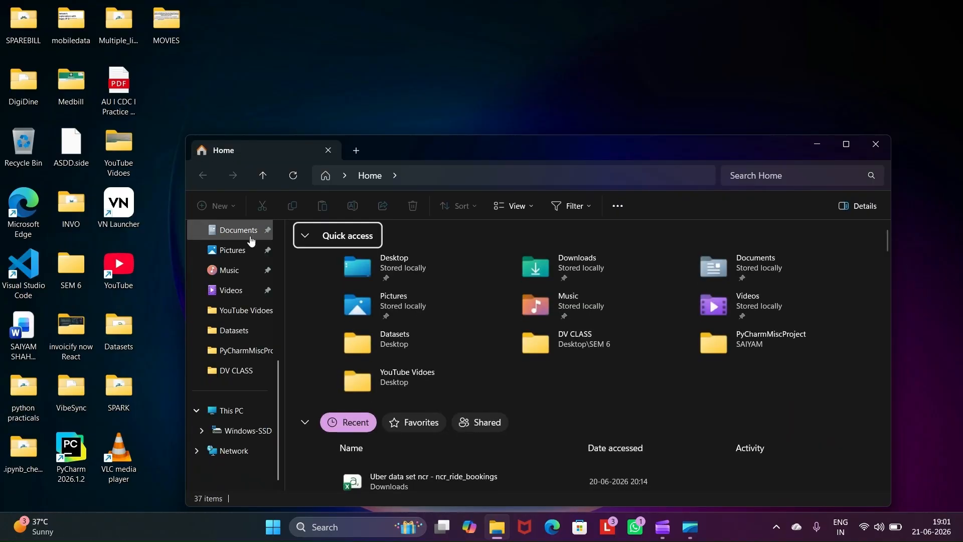
scroll(242, 296, "up", 1)
left_click(237, 269)
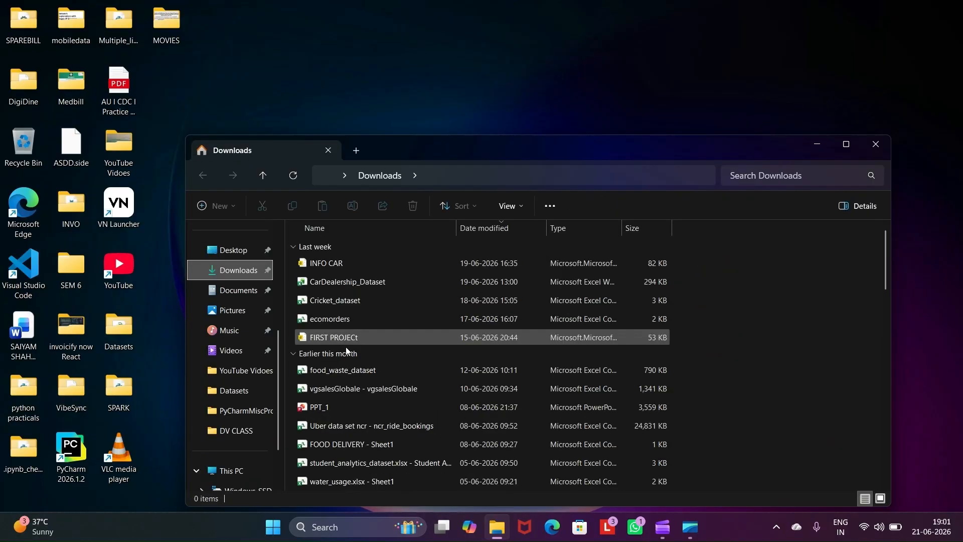
scroll(351, 361, "down", 10)
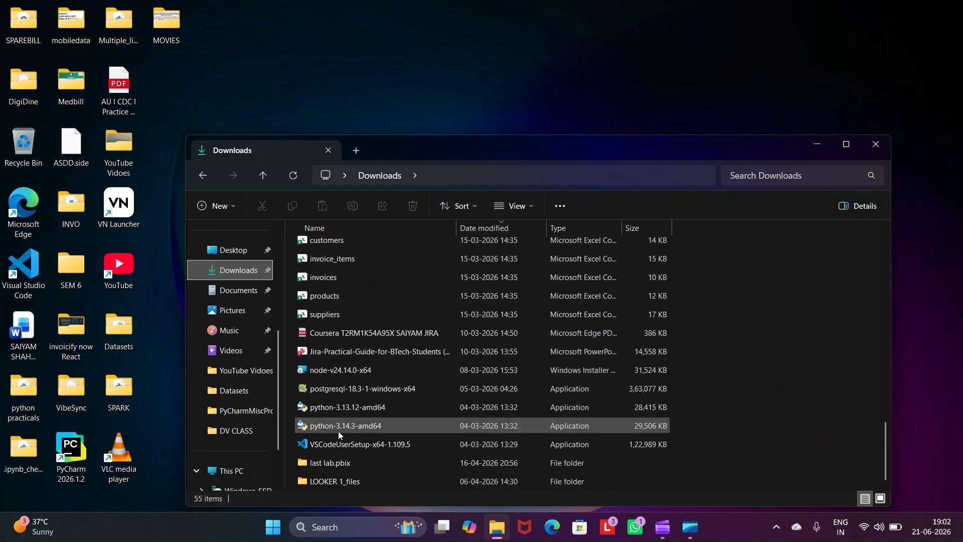
left_click_drag(346, 391, 346, 111)
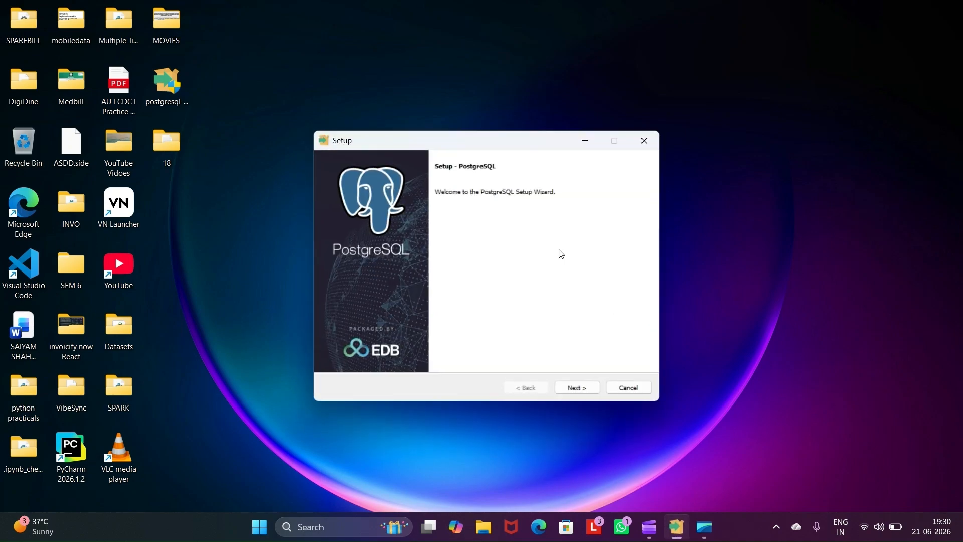
Step: Start the PostgreSQL setup, keeping installation directory C:\Program Files\PostgreSQL\18 and data directory C:\Program Files\PostgreSQL\18\data
left_click(567, 389)
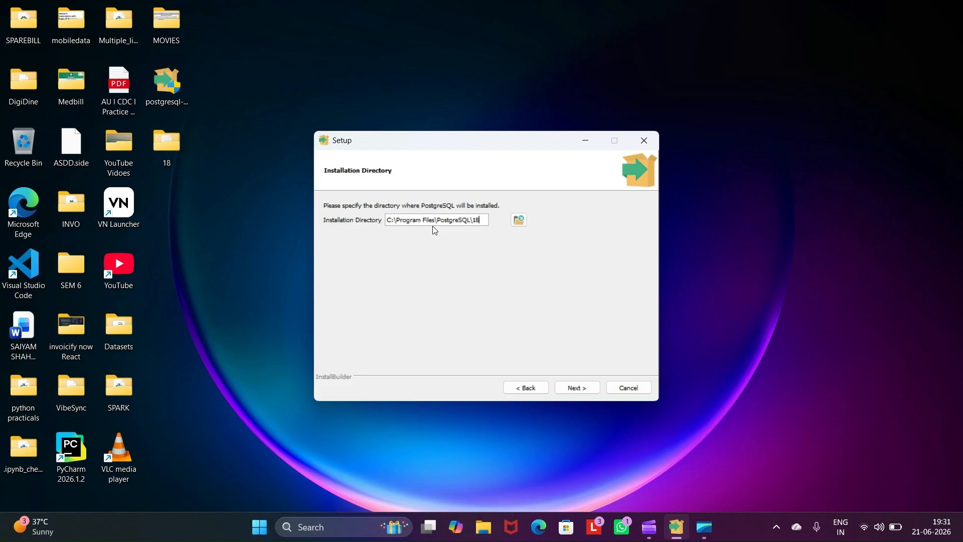
left_click(569, 390)
left_click(571, 391)
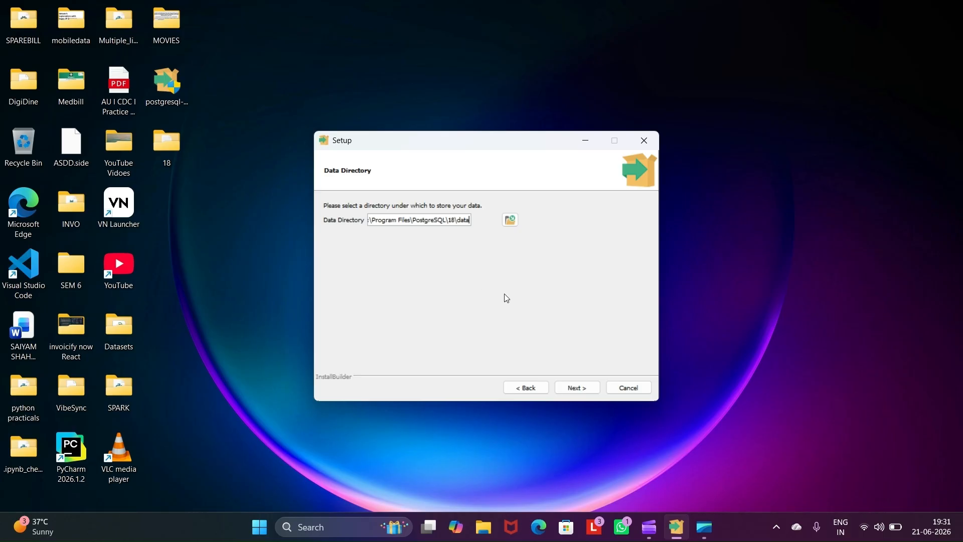
left_click(577, 387)
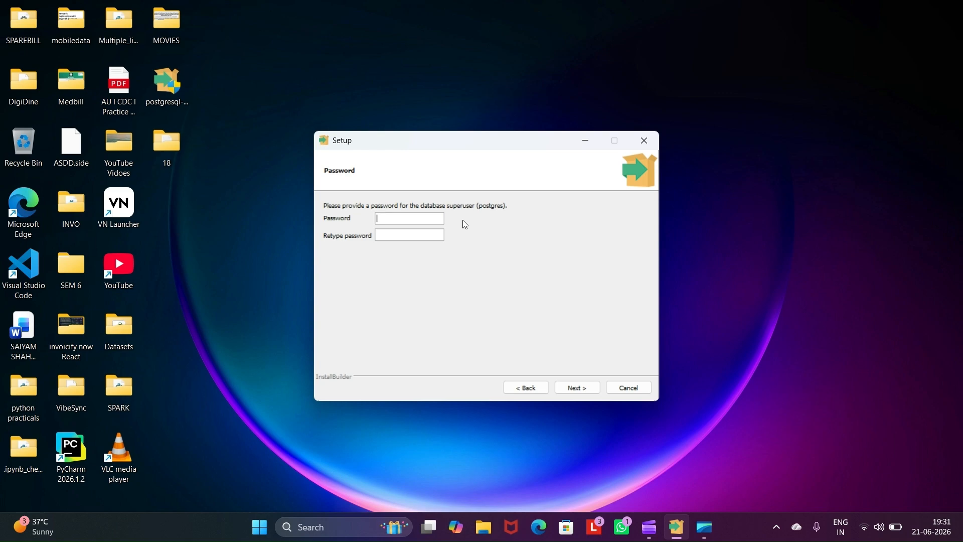
Step: Enter and retype the password for the database superuser postgres and continue the setup
type("••••••")
left_click(391, 239)
type("••••••")
left_click(579, 388)
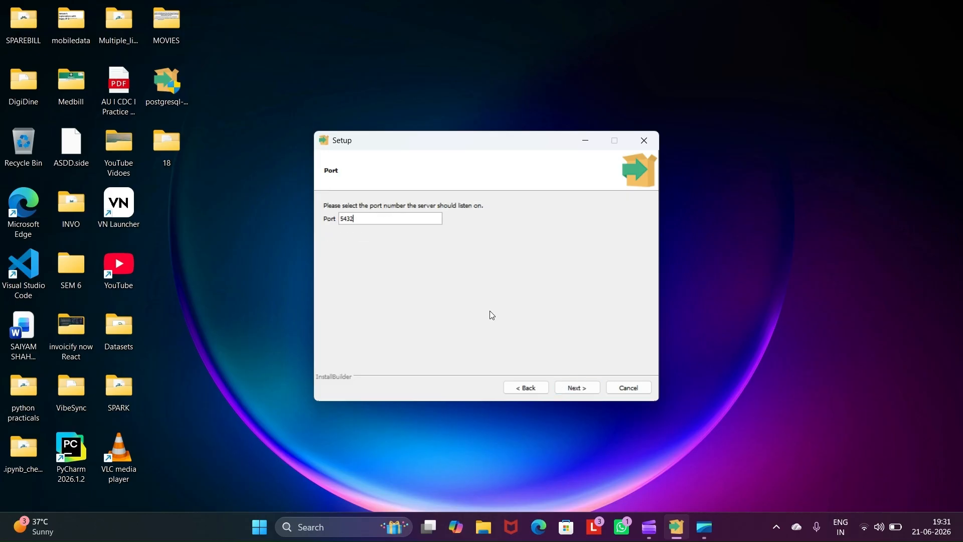
Step: Keep server port 5432 and the DEFAULT locale for the new database cluster
left_click(571, 390)
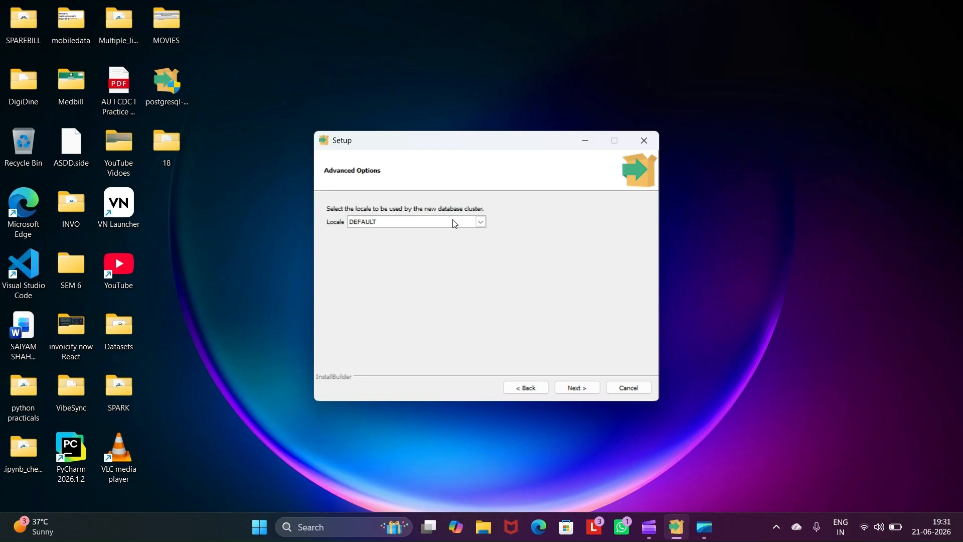
left_click(483, 222)
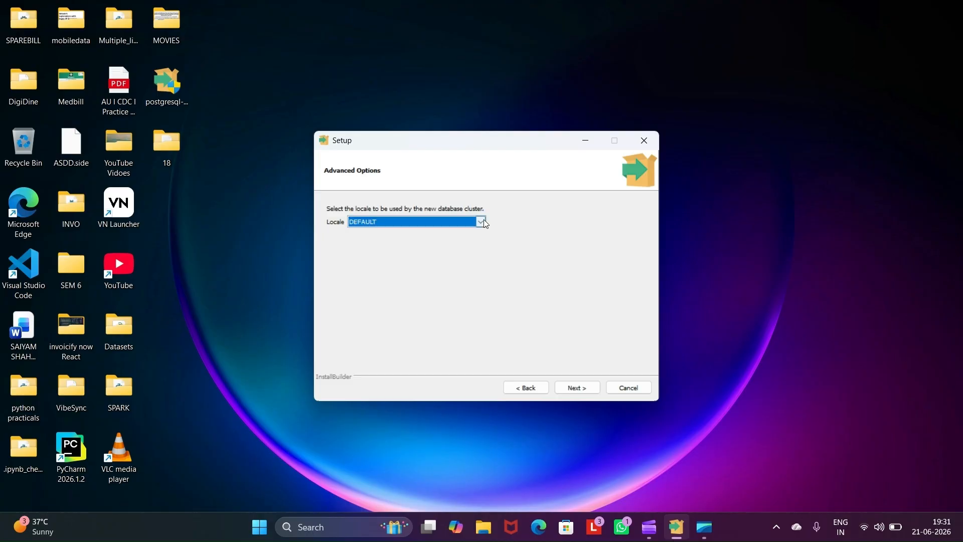
left_click(565, 393)
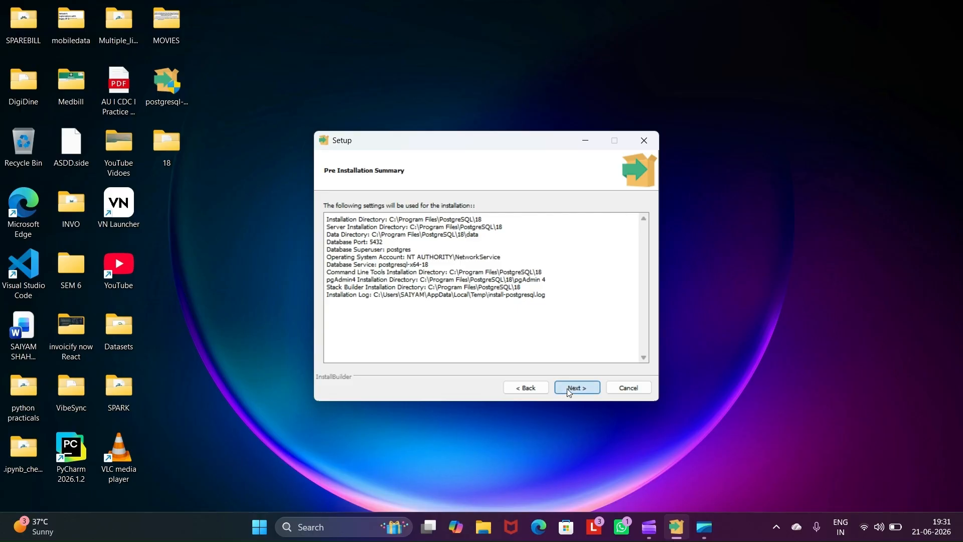
Step: Accept the installation summary, install PostgreSQL, and finish the setup without launching Stack Builder
left_click(570, 393)
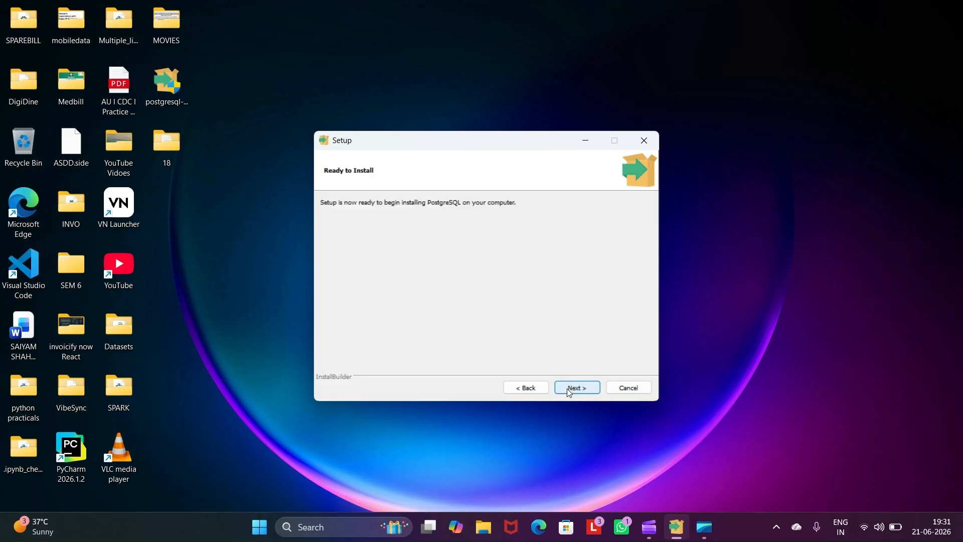
left_click(570, 393)
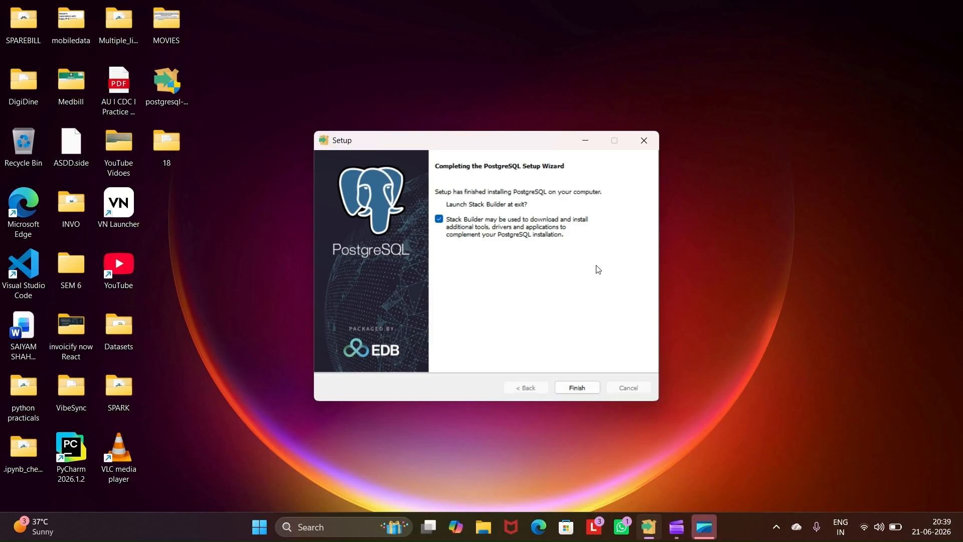
left_click(442, 221)
left_click(573, 389)
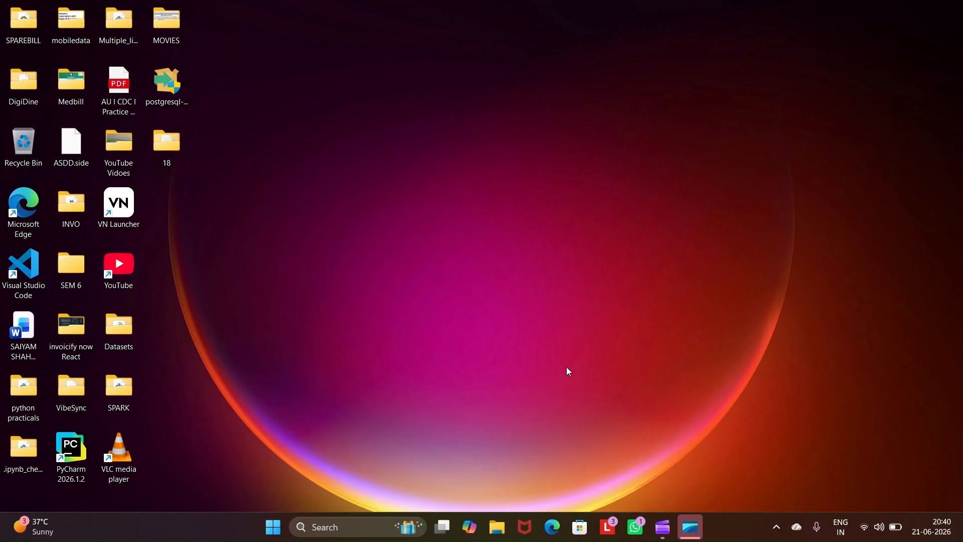
Step: Open SQL Shell (psql) and maximize its window
key("super")
type("sql")
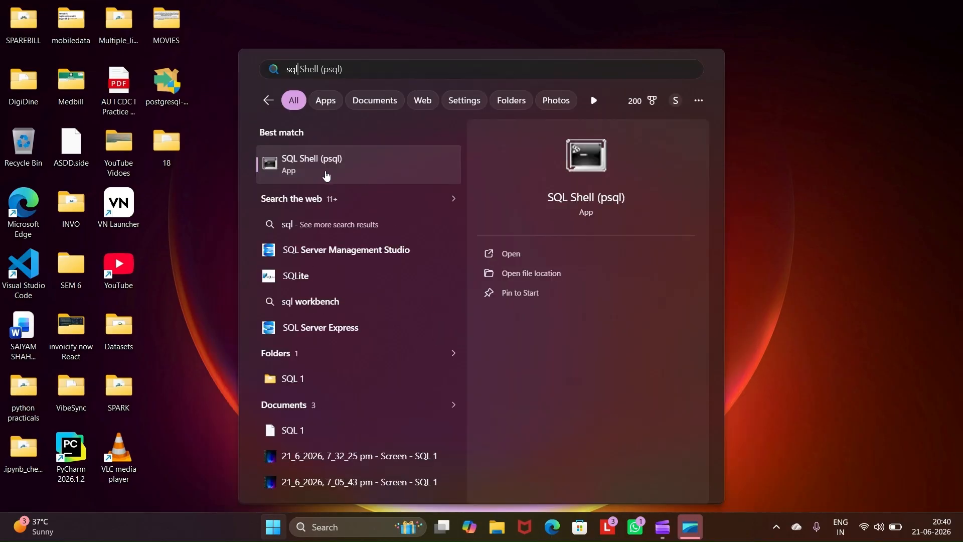
left_click(328, 170)
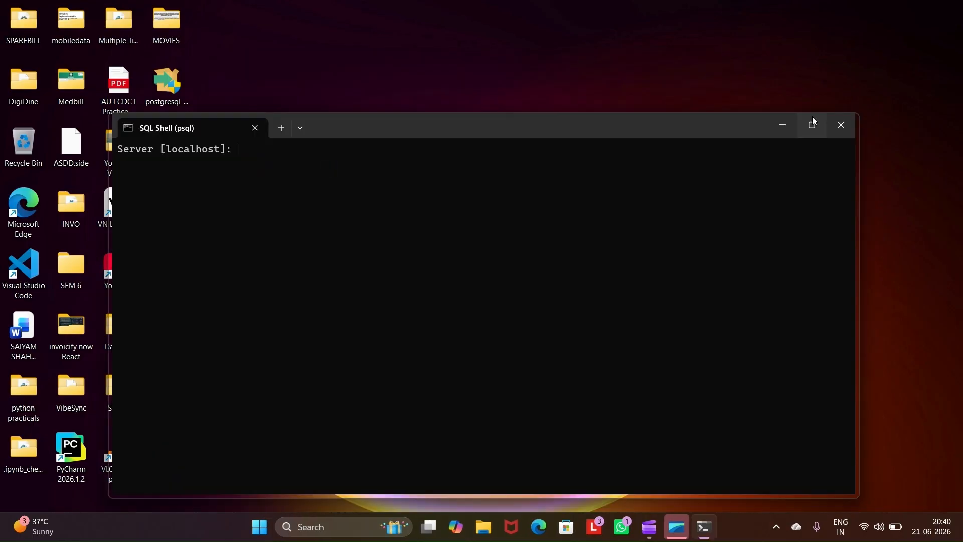
left_click(813, 125)
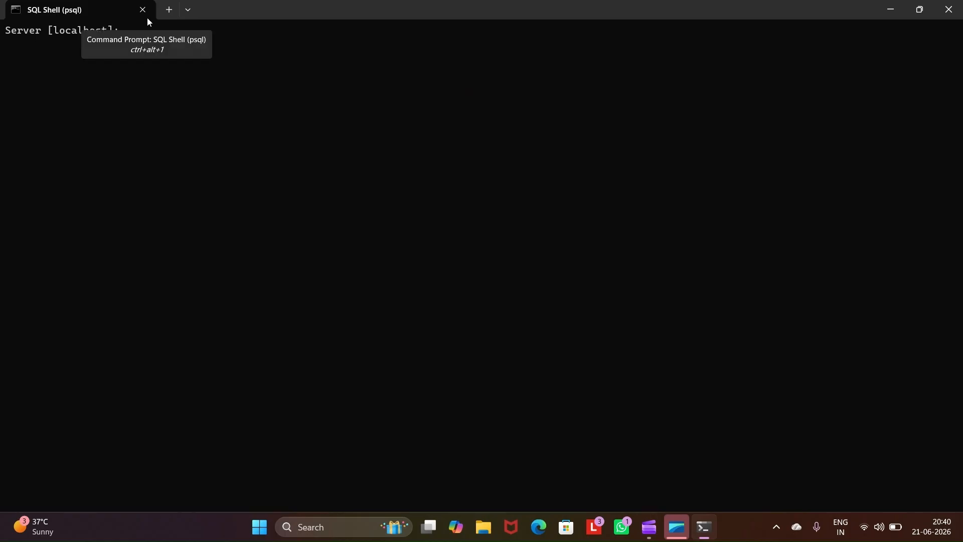
Step: Enter server localhost, database postgres and port 5432 as the psql connection settings
type("host")
key("Return")
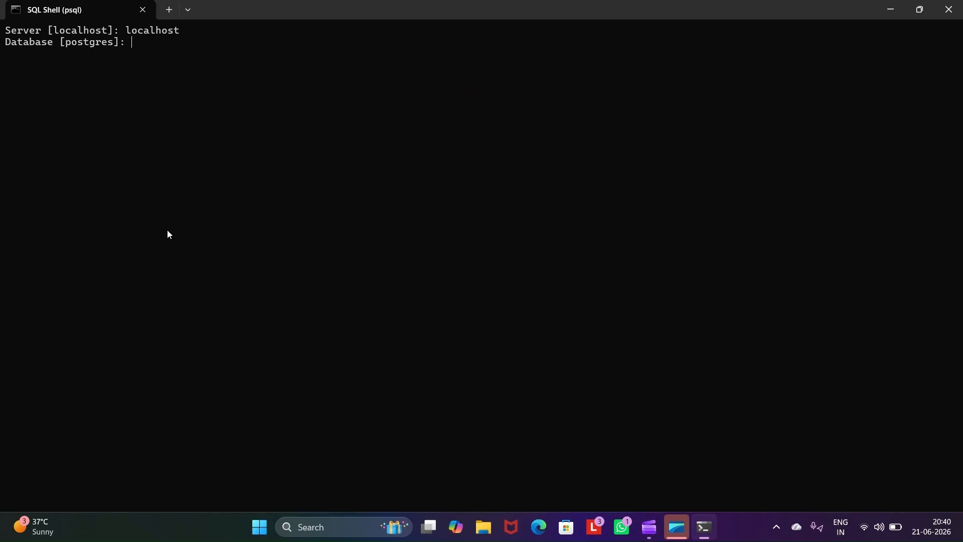
type("postgres")
key("Return")
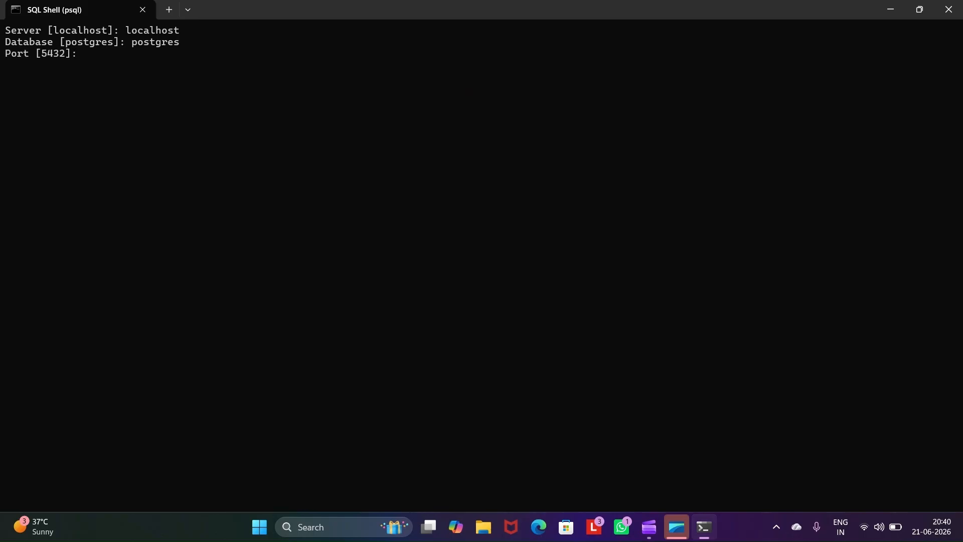
type("5432")
key("Return")
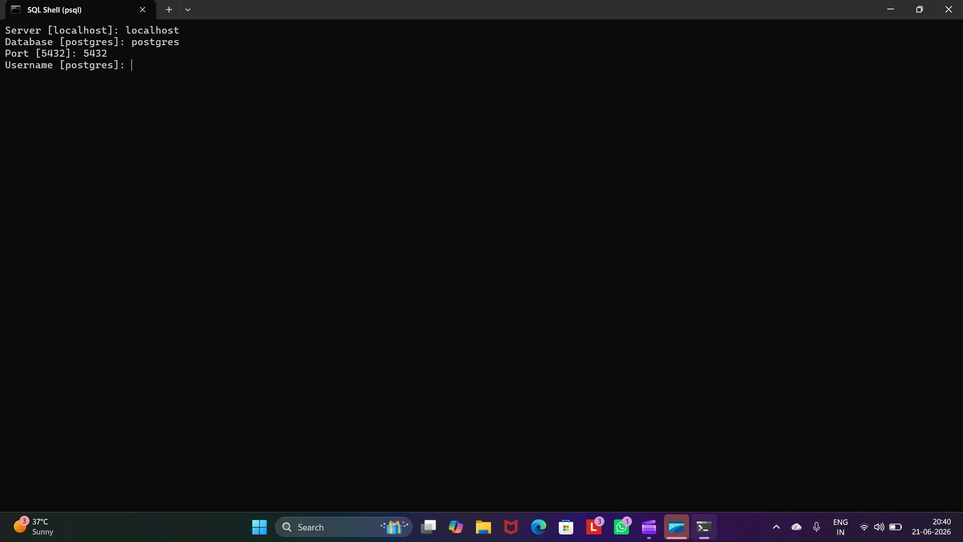
Step: Log in with username postgres and enter that user's password
type("postgres")
key("Return")
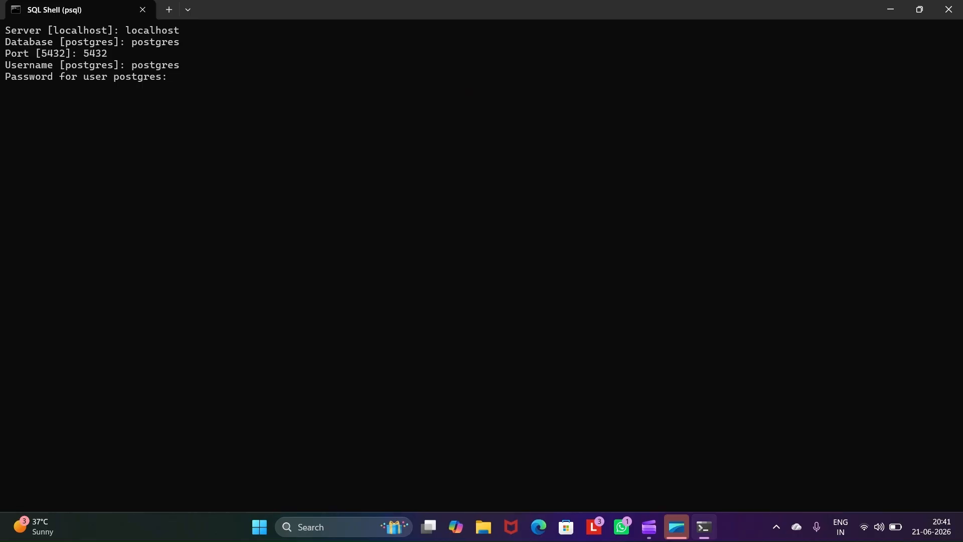
key("Return")
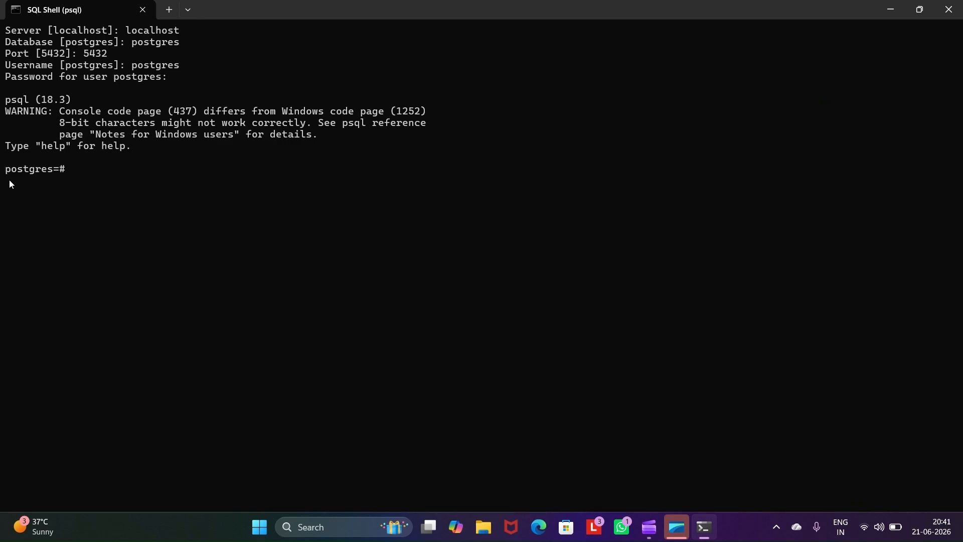
Step: List all databases on the server with \l and the tables of the postgres database with \dt
type("\\l")
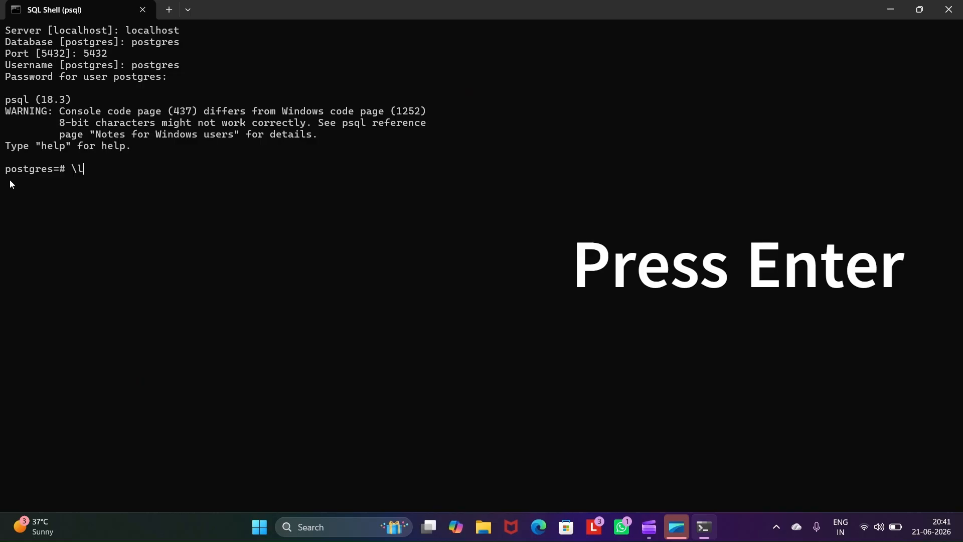
key("Return")
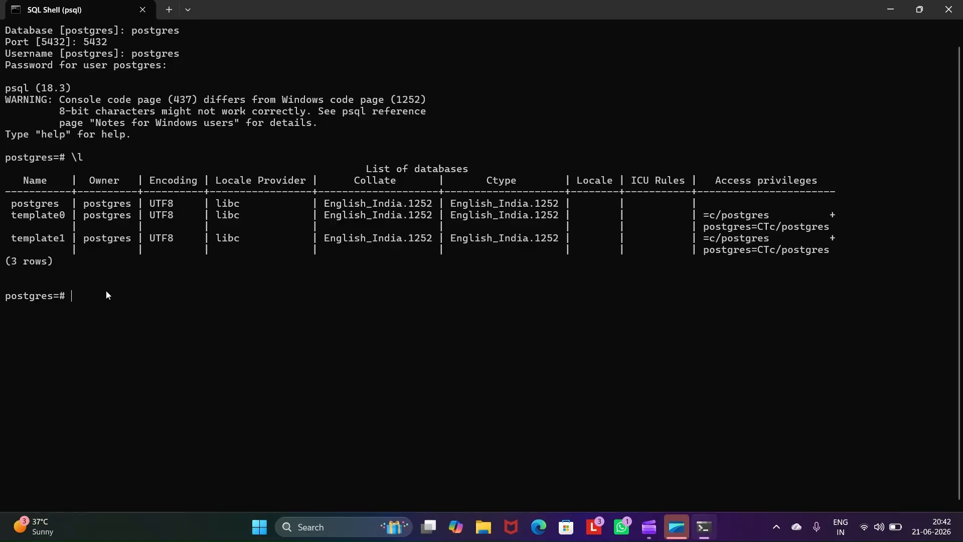
type("\\dt")
key("Return")
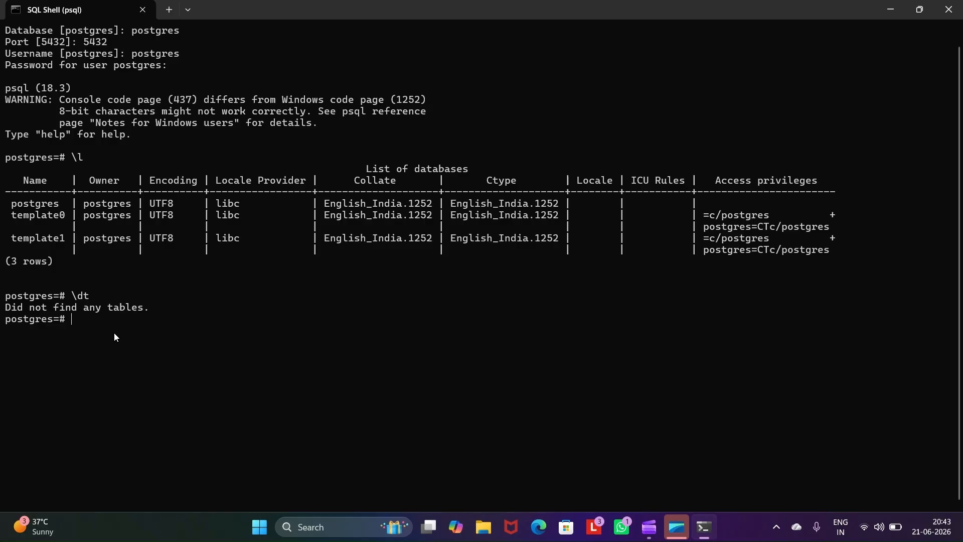
Step: Create a new database named student with the statement create database student;
type("c")
type("r")
type("eate")
type("st")
type("udent")
key("BackSpace")
key("BackSpace")
key("BackSpace")
key("BackSpace")
key("BackSpace")
key("BackSpace")
key("BackSpace")
key("BackSpace")
type("database sa")
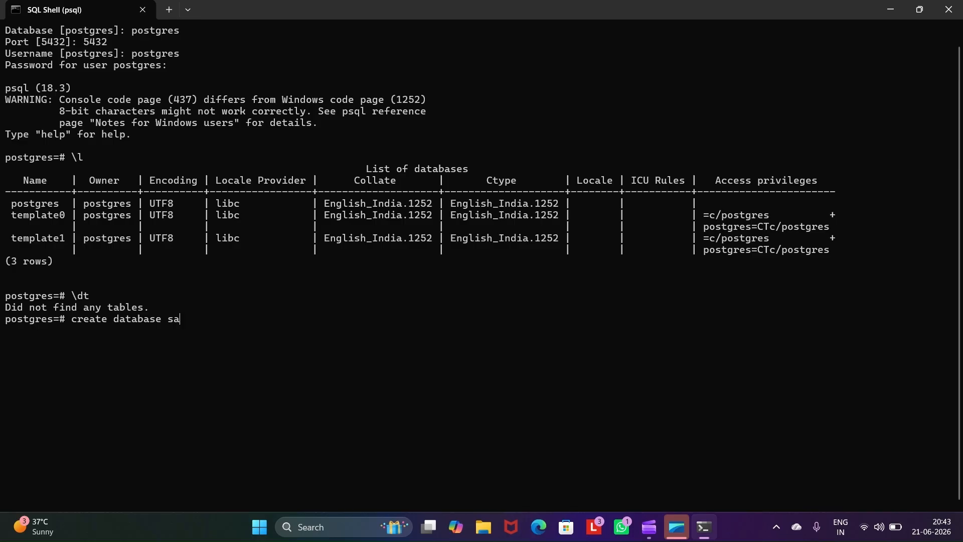
key("BackSpace")
type("tudent;")
key("Return")
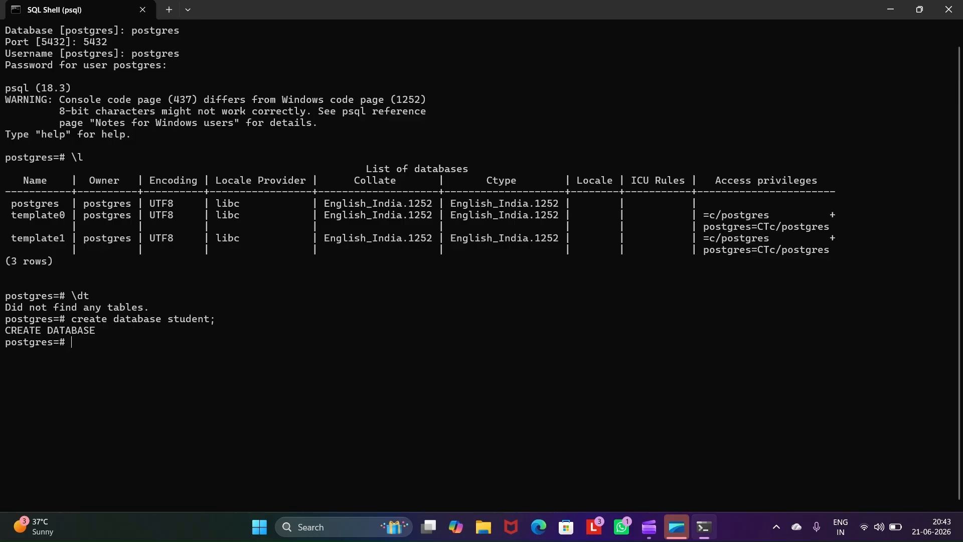
Step: List the databases again with \l and connect to the student database with \c student
type("\\s")
key("BackSpace")
type("l")
key("Return")
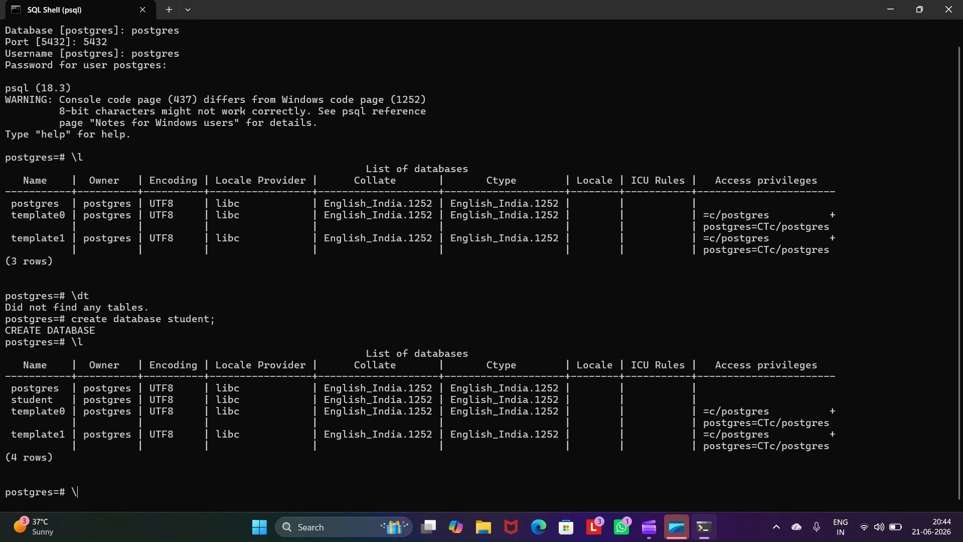
type("c student")
key("Return")
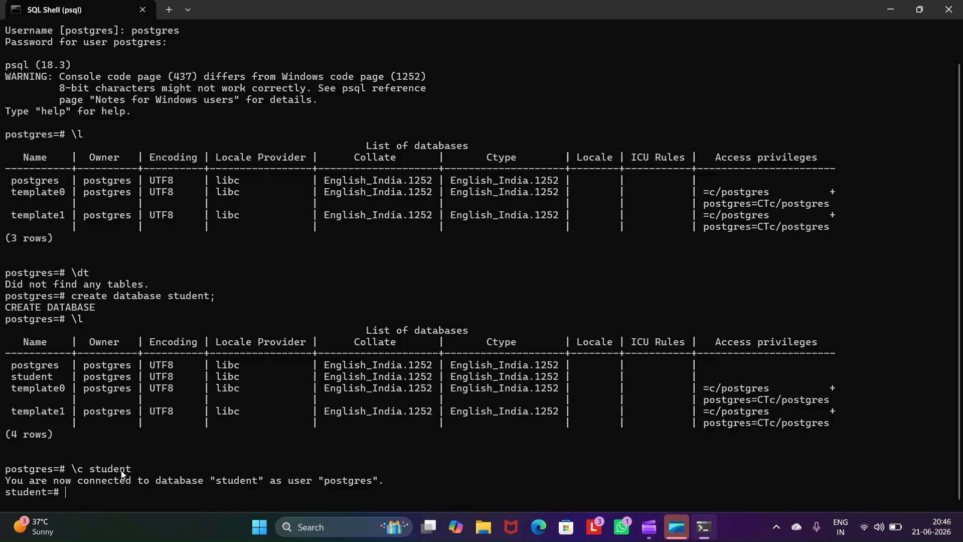
Step: Quit the psql session with quit and close the SQL Shell window
type("quit")
key("Return")
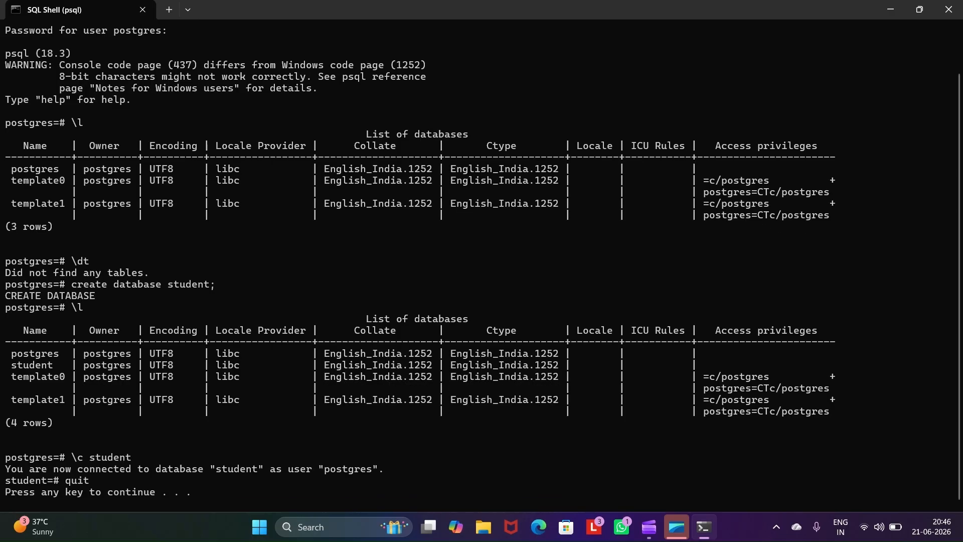
key("Return")
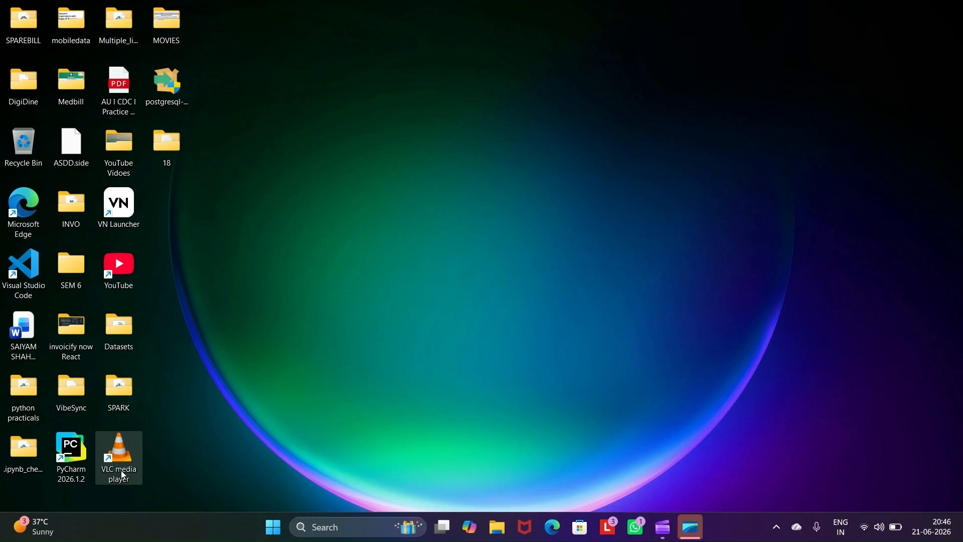